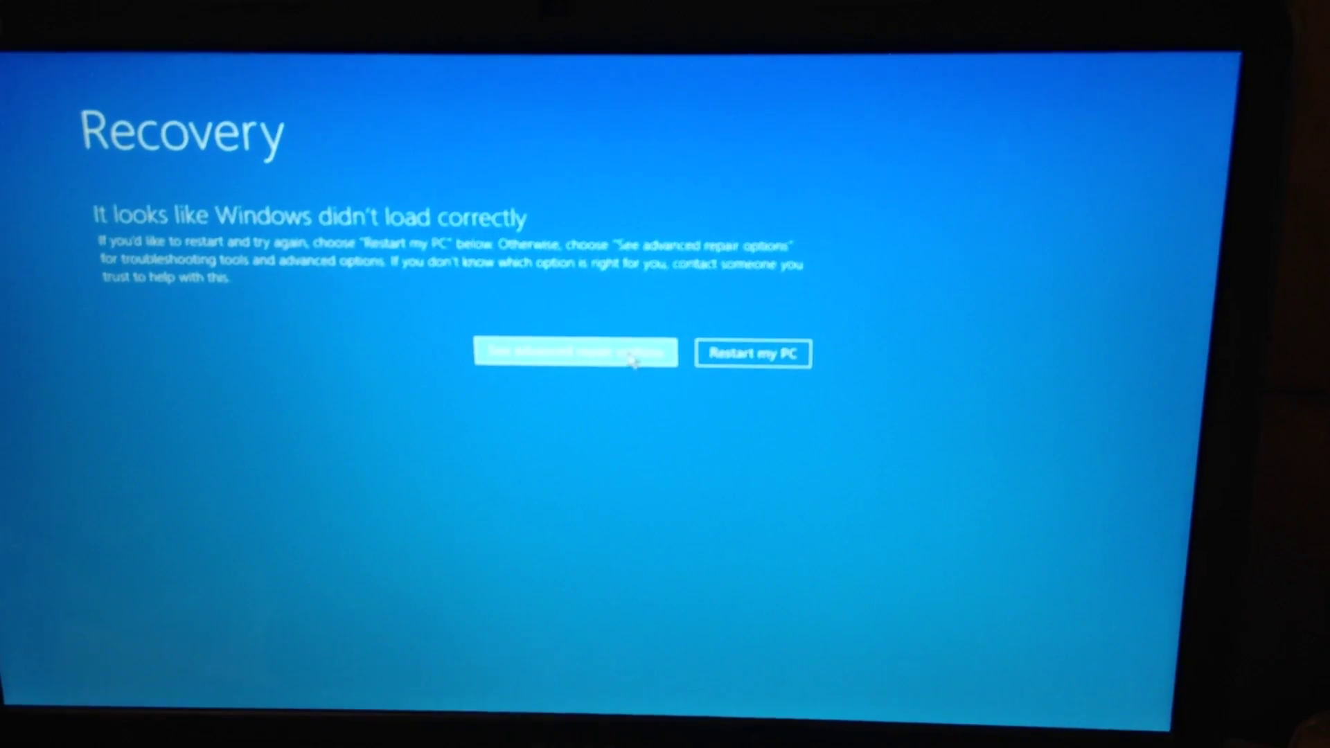
Go to the advanced repair options from the Recovery screen.
{"action": "left_click", "coordinate": [631, 359]}
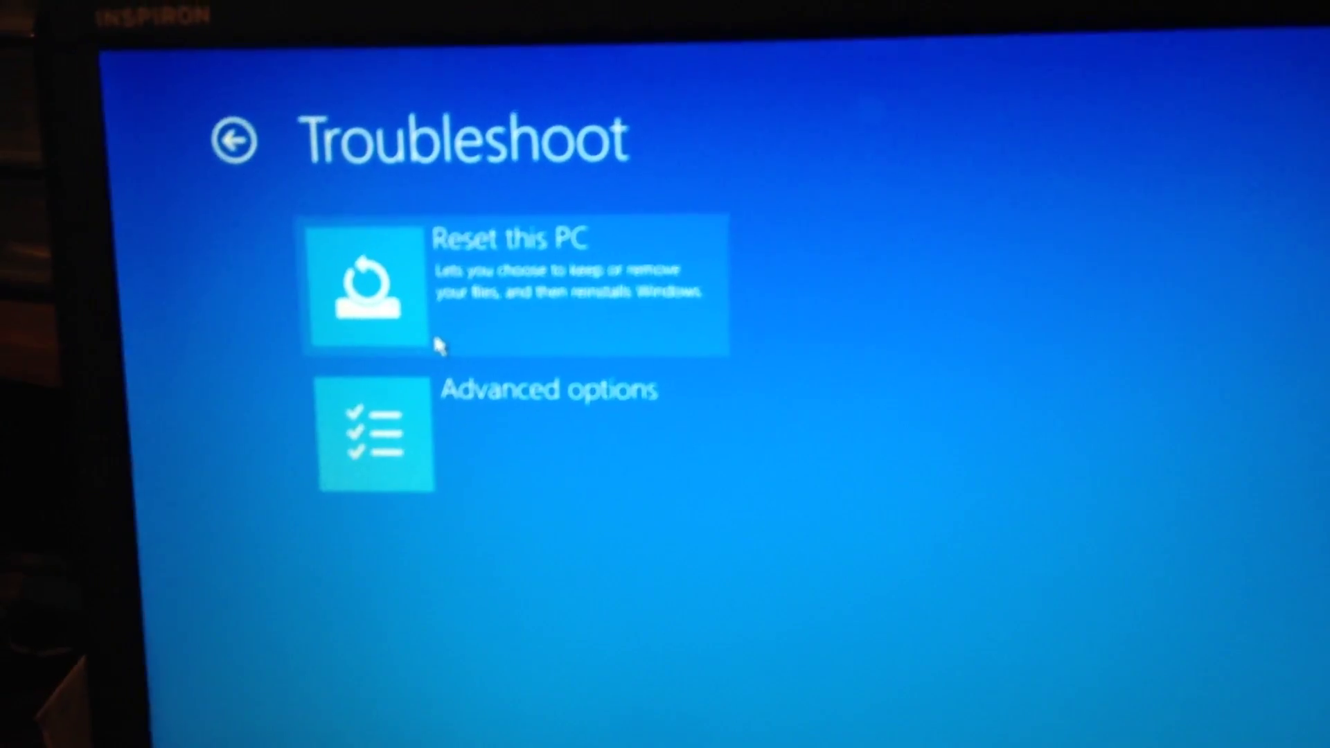
Choose Reset this PC, then pick the option to restore factory Windows.
{"action": "left_click", "coordinate": [320, 330]}
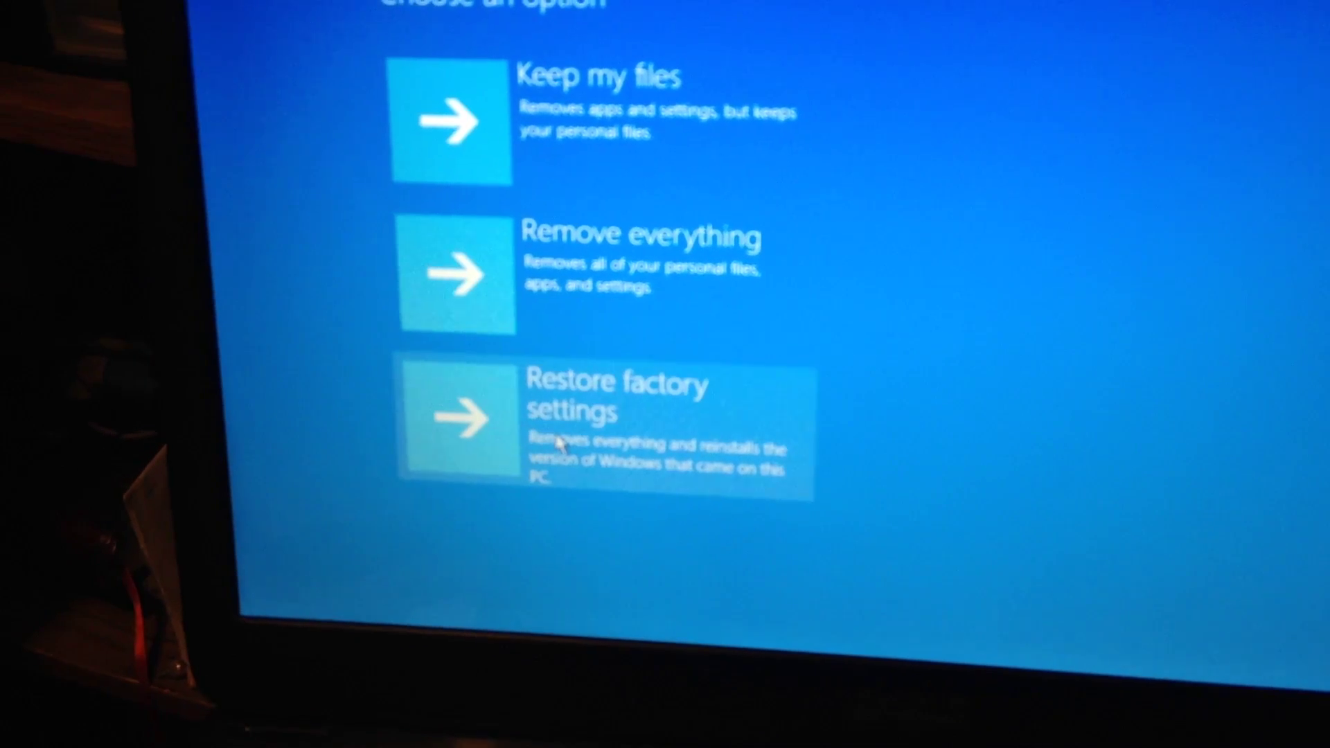
{"action": "left_click", "coordinate": [606, 441]}
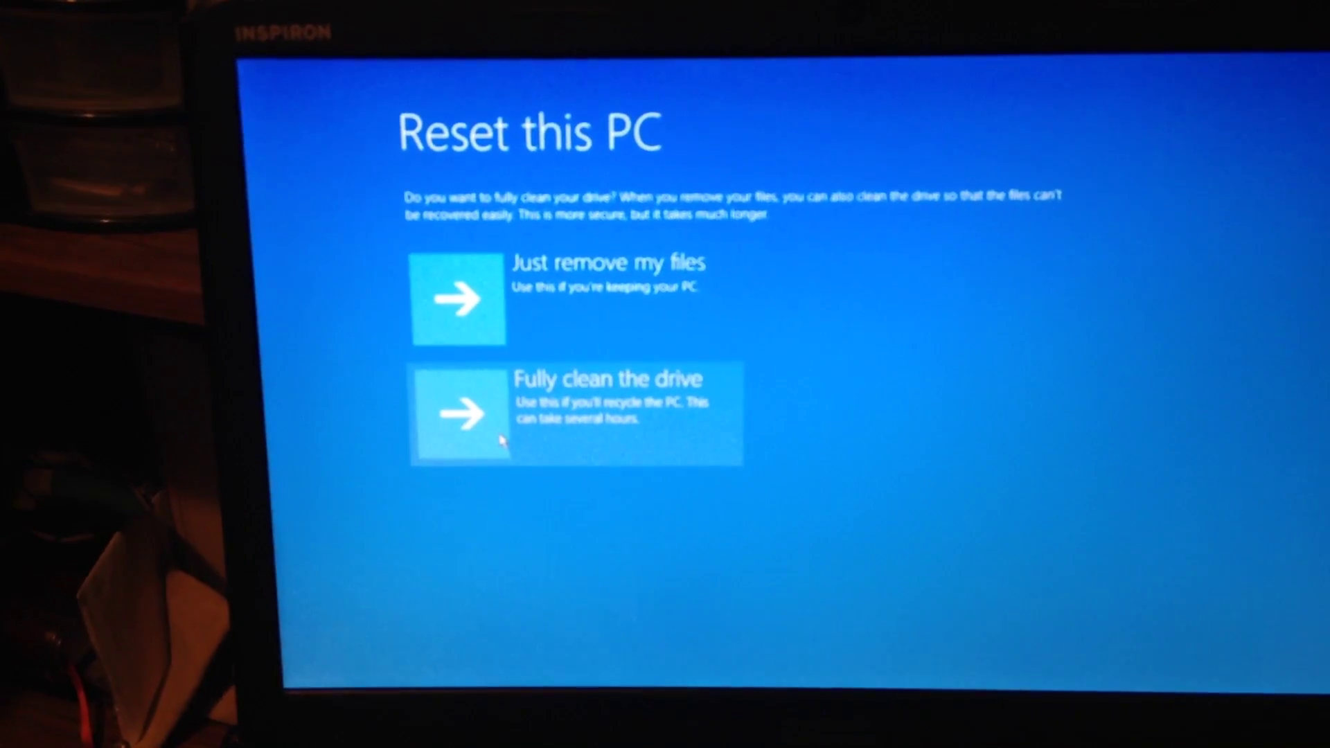
Choose Fully clean the drive for the factory reset.
{"action": "left_click", "coordinate": [503, 442]}
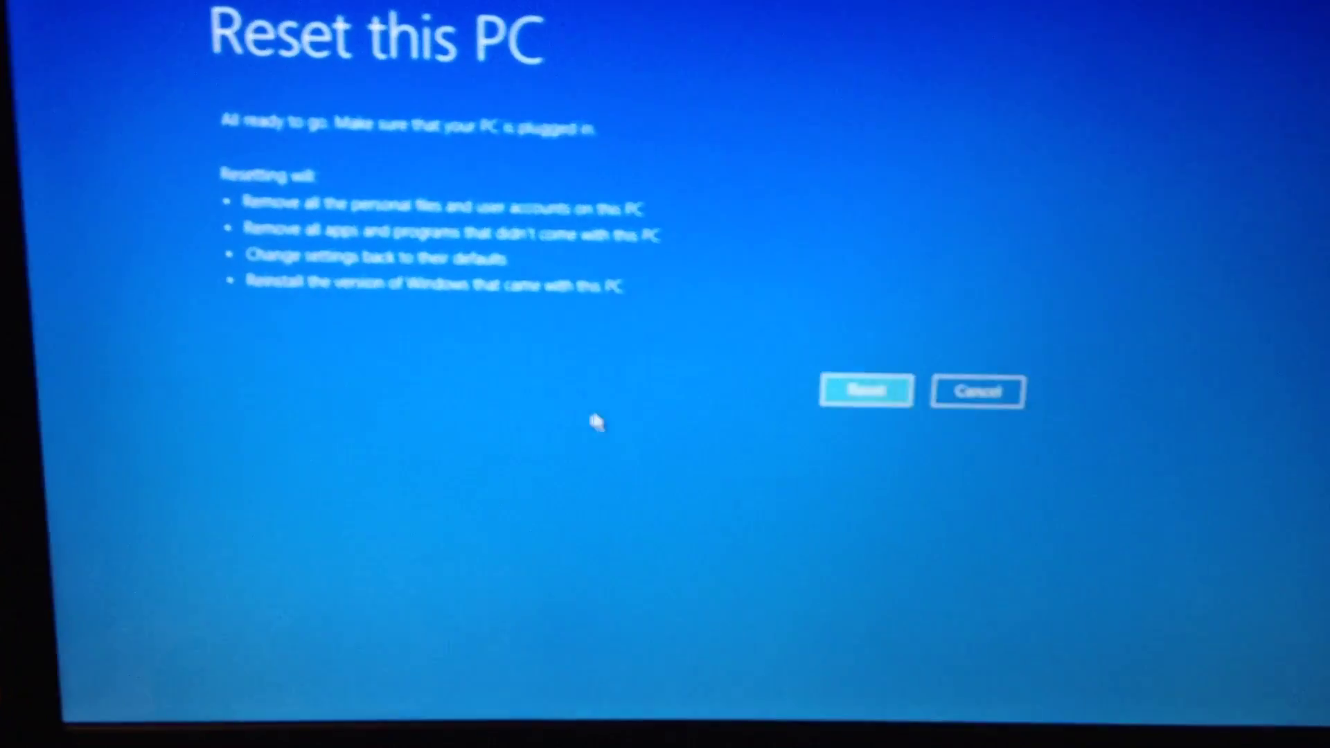
Confirm the reset on the All ready to go screen.
{"action": "left_click", "coordinate": [832, 405]}
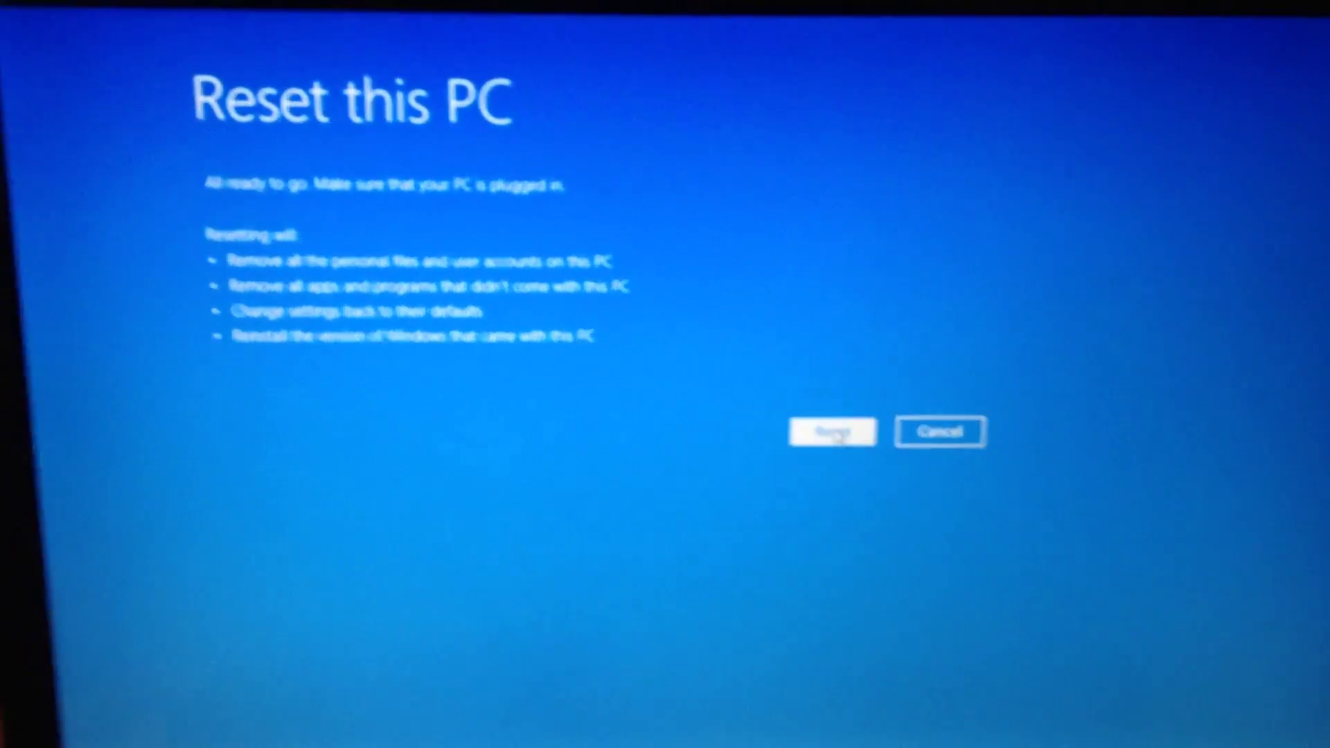